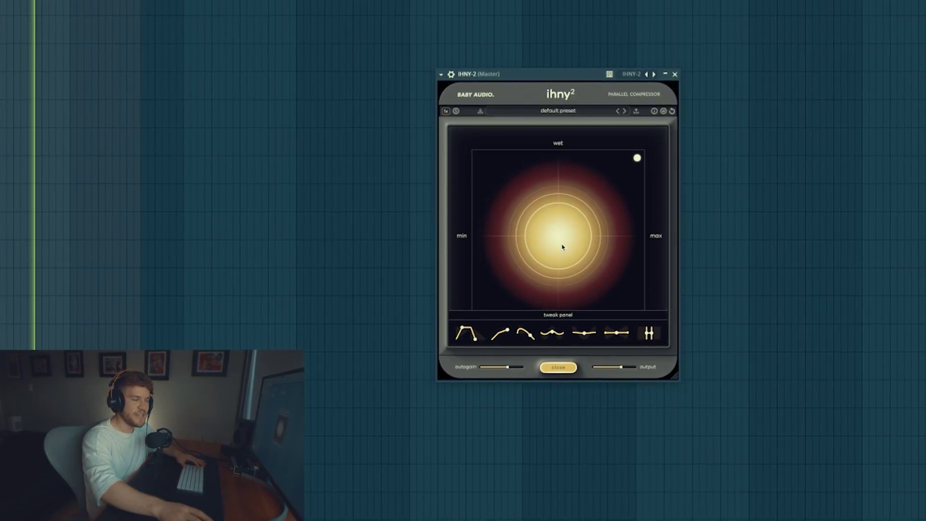
- Bypass IHNY-2 on the master with the BABY AUDIO logo and stop playback
click(456, 110)
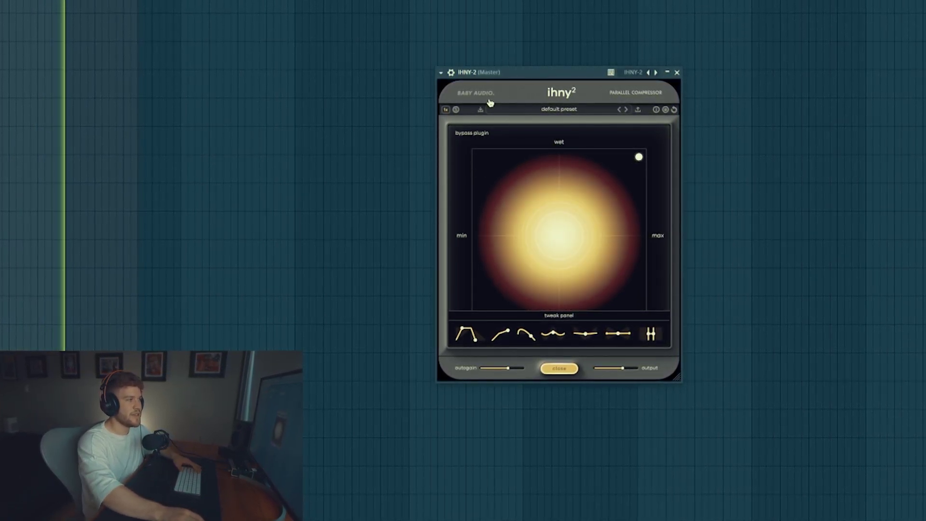
click(490, 102)
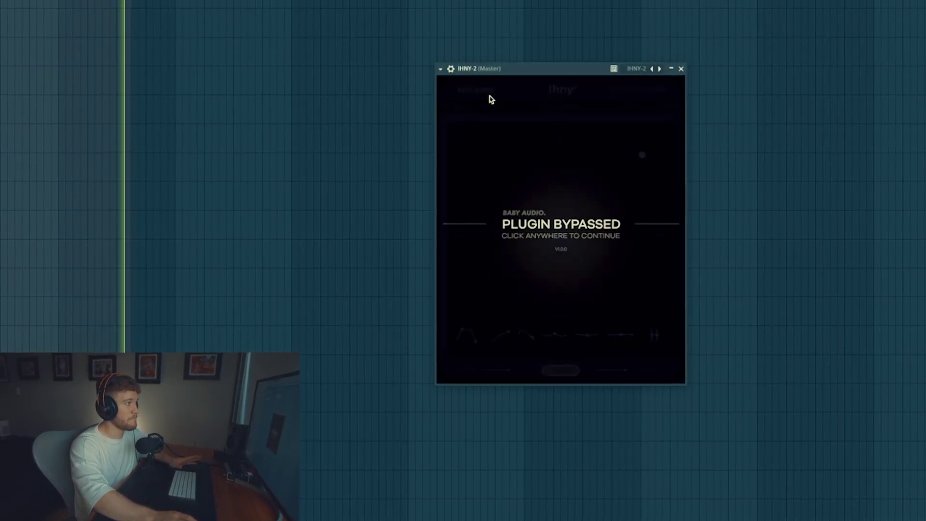
key(space)
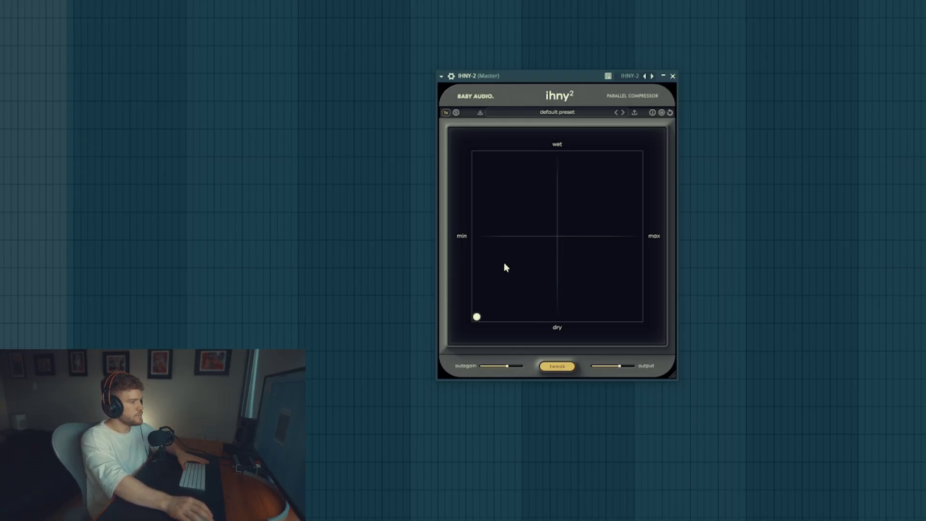
- Play the track, turn on help tooltips, and drag the pad dot to top-right: fully wet, maximum amount
key(space)
click(653, 112)
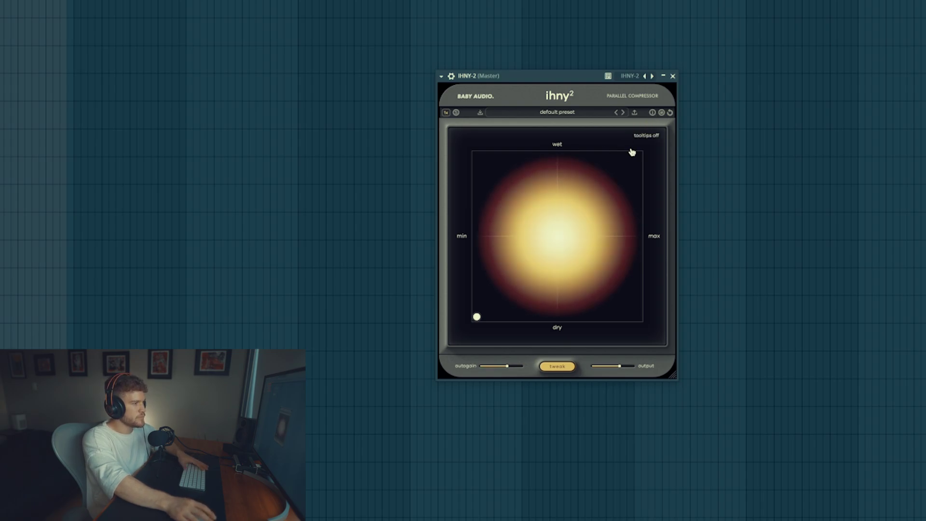
mouse_move(479, 319)
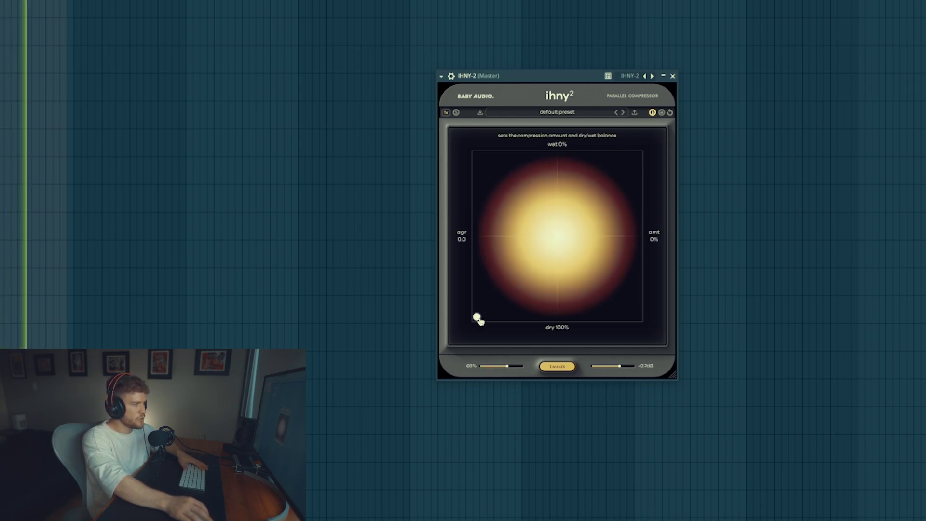
drag(498, 302, 638, 157)
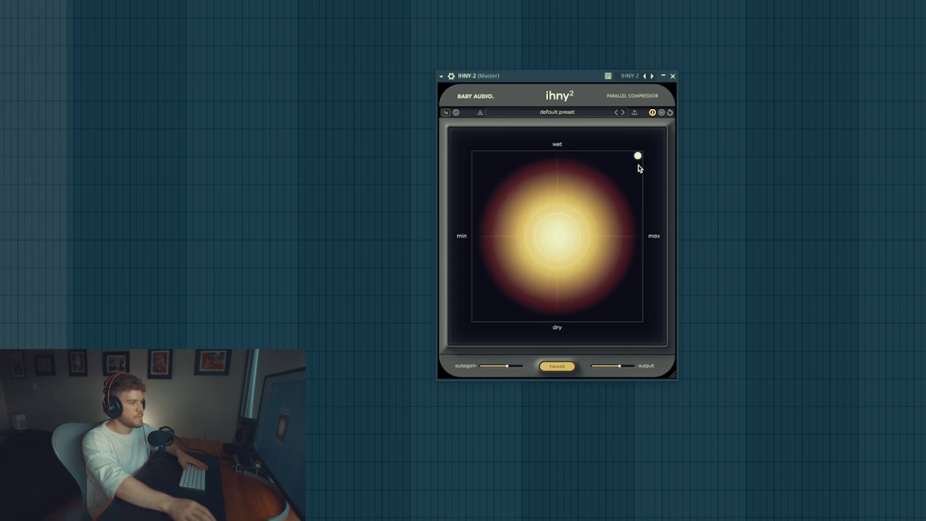
mouse_move(638, 161)
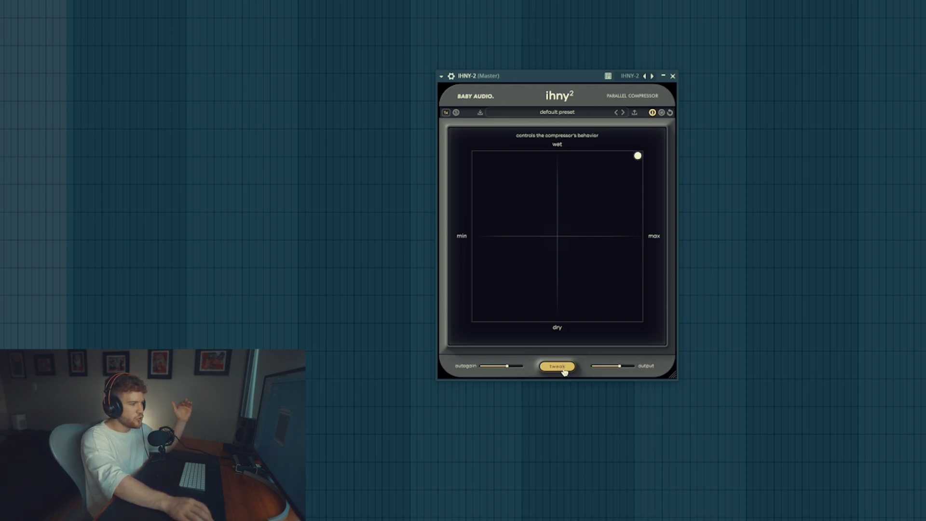
- Open IHNY-2's tweak panel beneath the XY pad
click(550, 363)
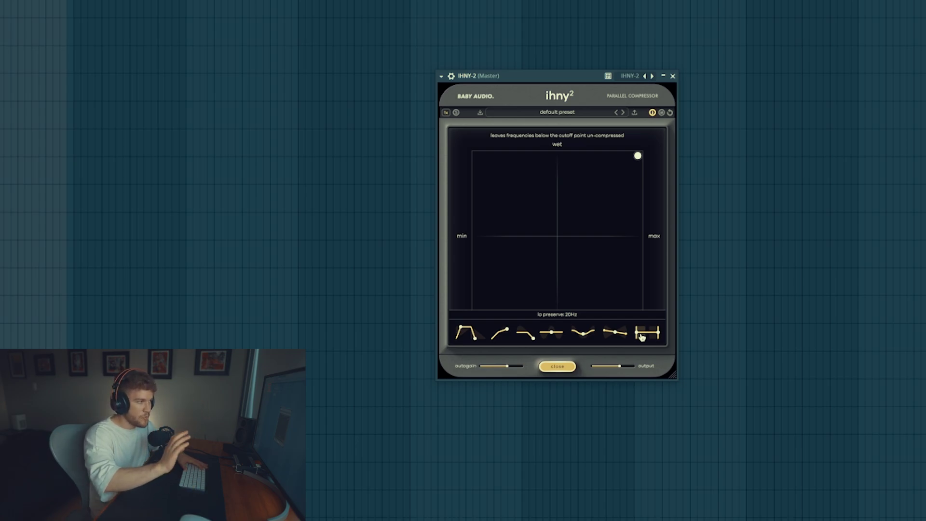
- While playing, set lo preserve to 52Hz, raise harmonics, and sweep hi preserve down to 2.4kHz
key(space)
drag(647, 337, 692, 336)
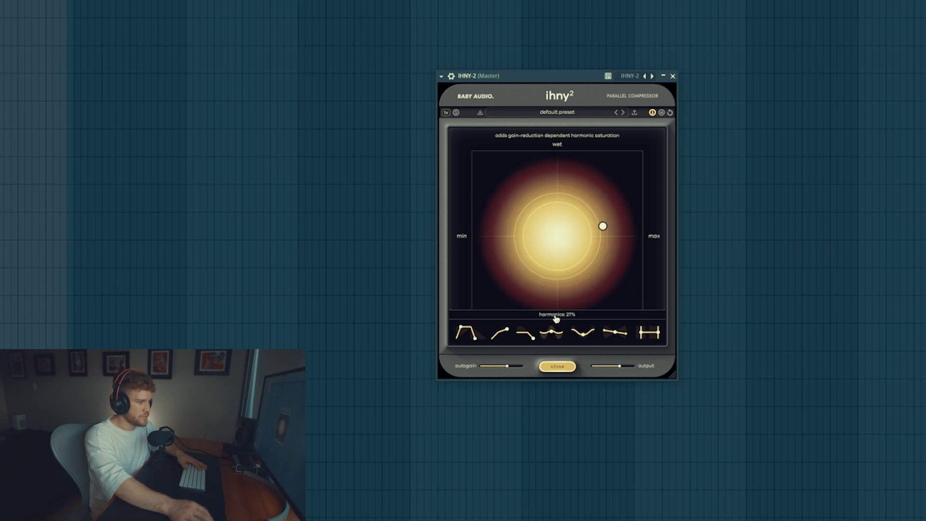
drag(560, 292, 565, 267)
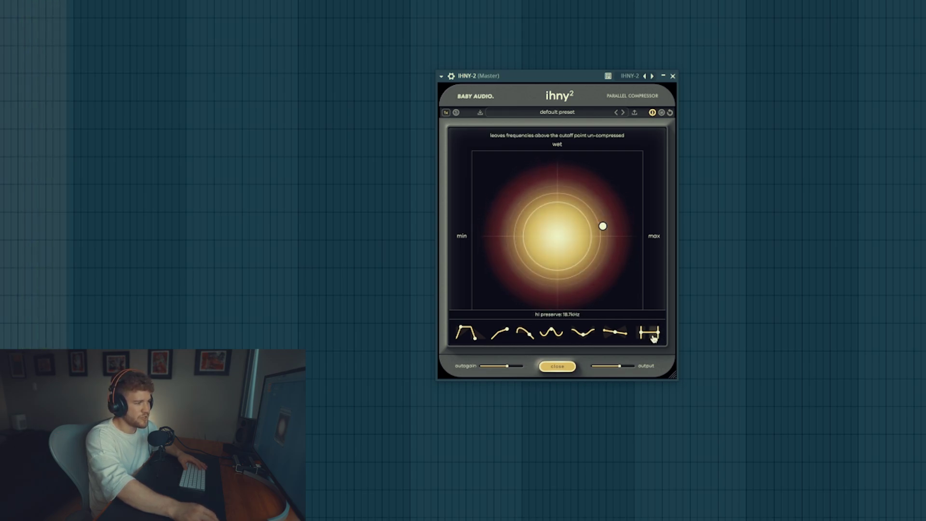
drag(649, 339, 676, 342)
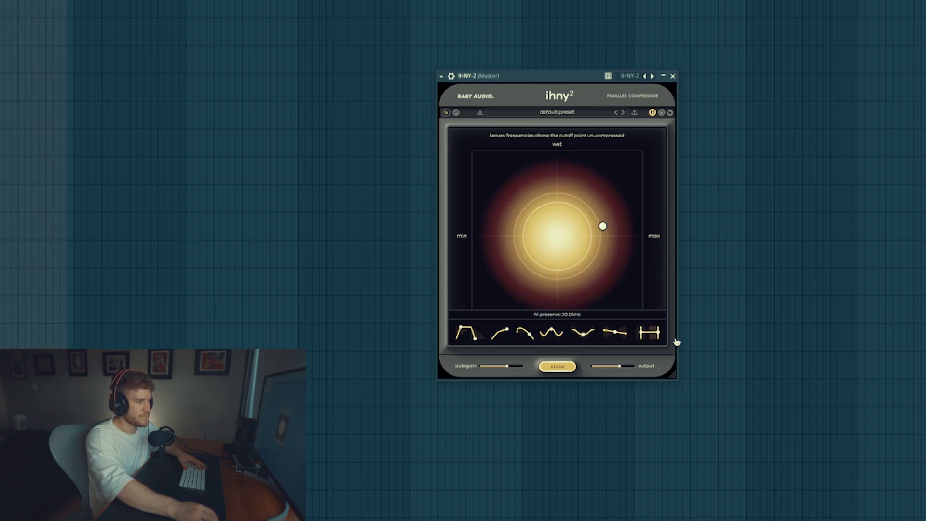
drag(676, 342, 631, 350)
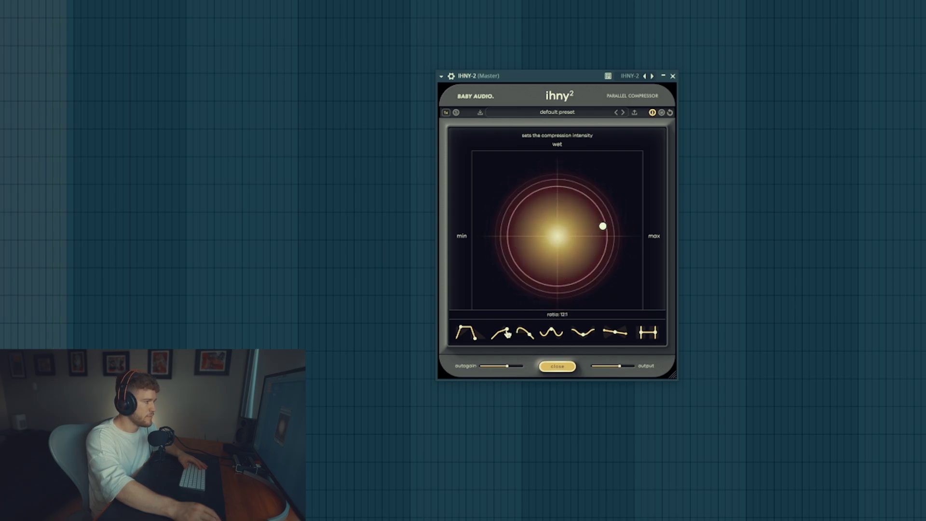
- Close the tweak panel, check the master inserts in the mixer, and move the pad dot up-right toward wet
click(477, 336)
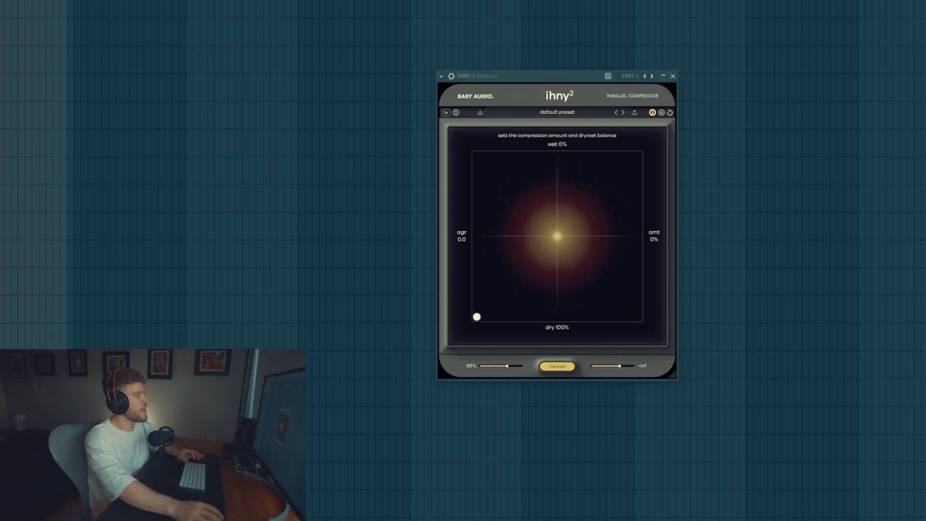
key(F9)
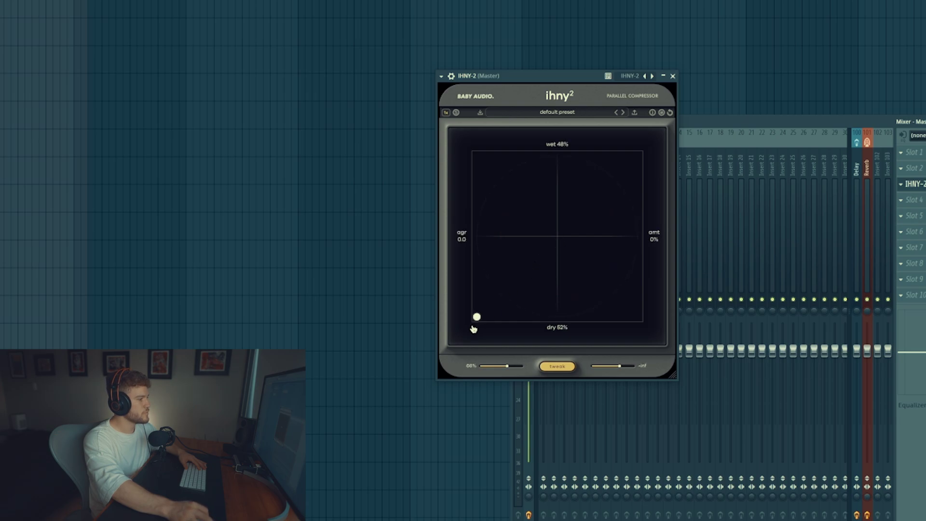
key(space)
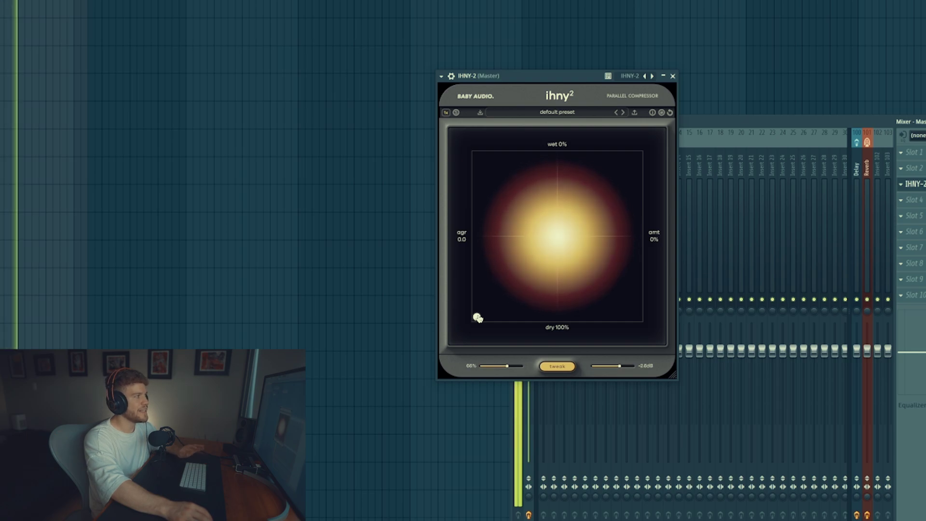
key(F9)
drag(478, 317, 600, 198)
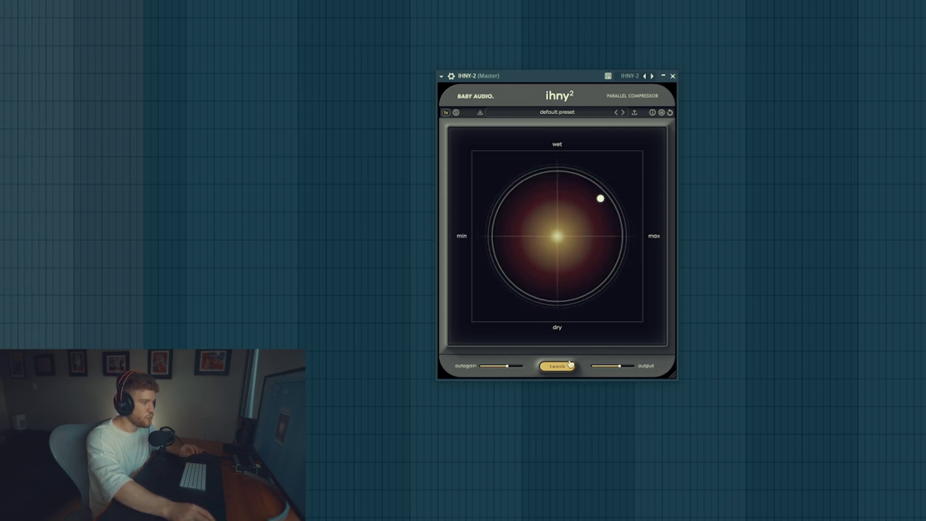
- Reopen the tweak panel, raise harmonics to about 61%, and push the pad dot near the top-right
click(567, 372)
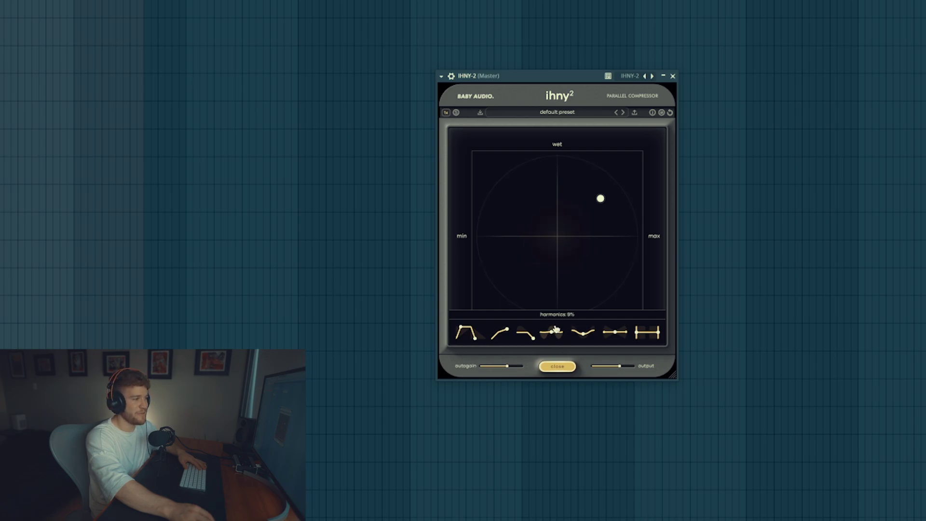
drag(558, 327, 575, 295)
mouse_move(600, 200)
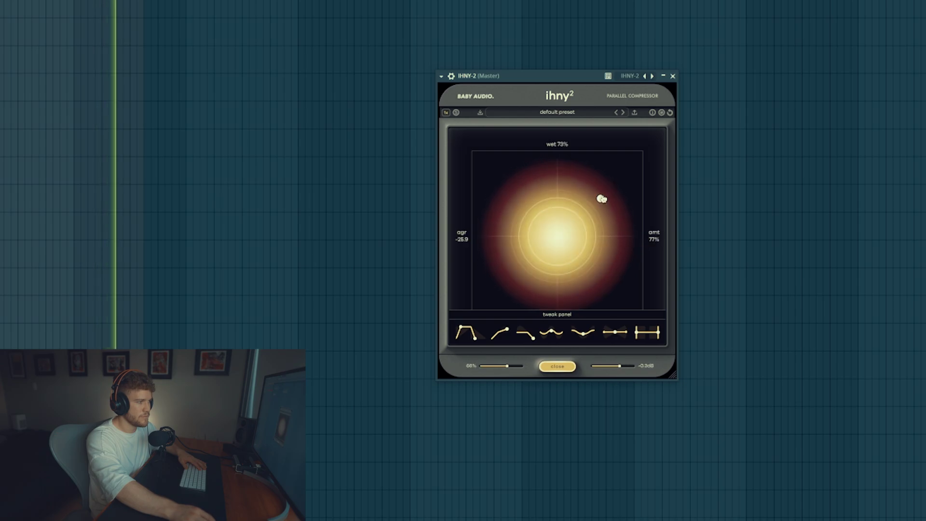
drag(612, 188, 636, 158)
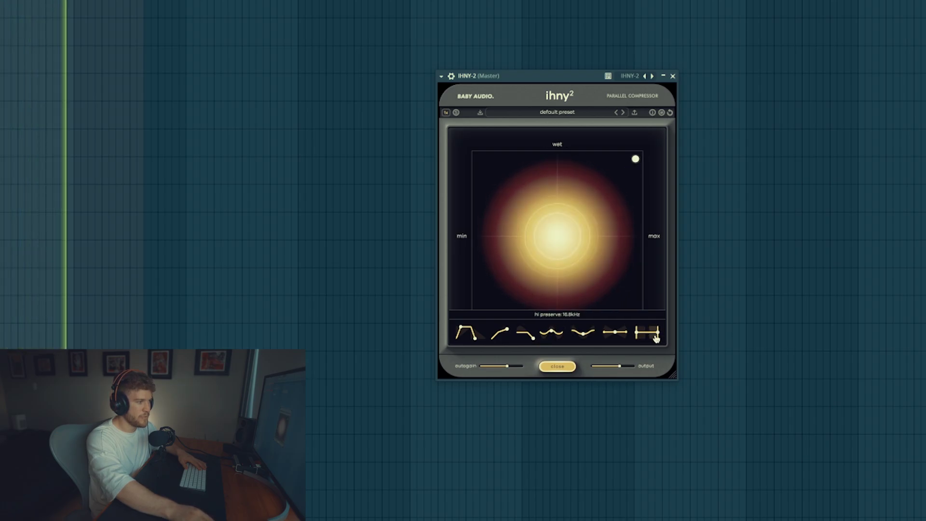
- Raise lo preserve to about 274Hz and increase the shape amount to 57%
mouse_move(654, 341)
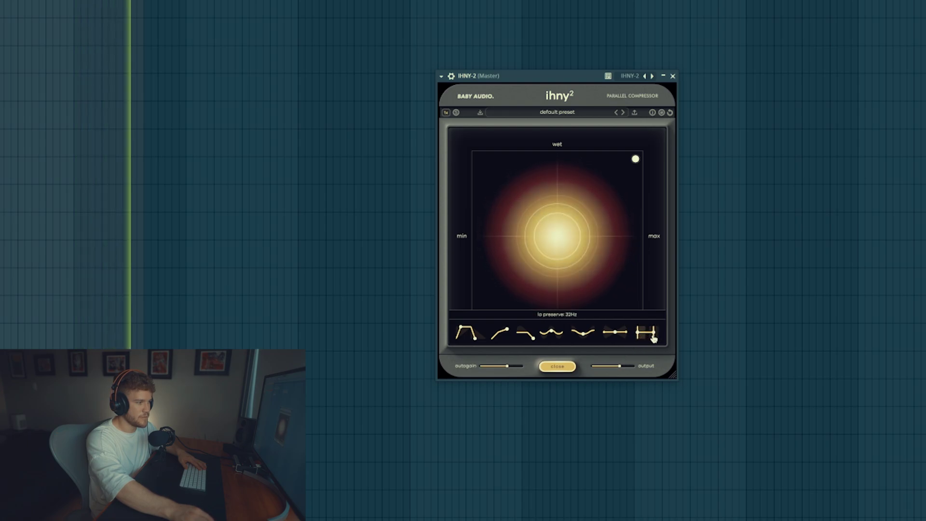
drag(666, 339, 713, 340)
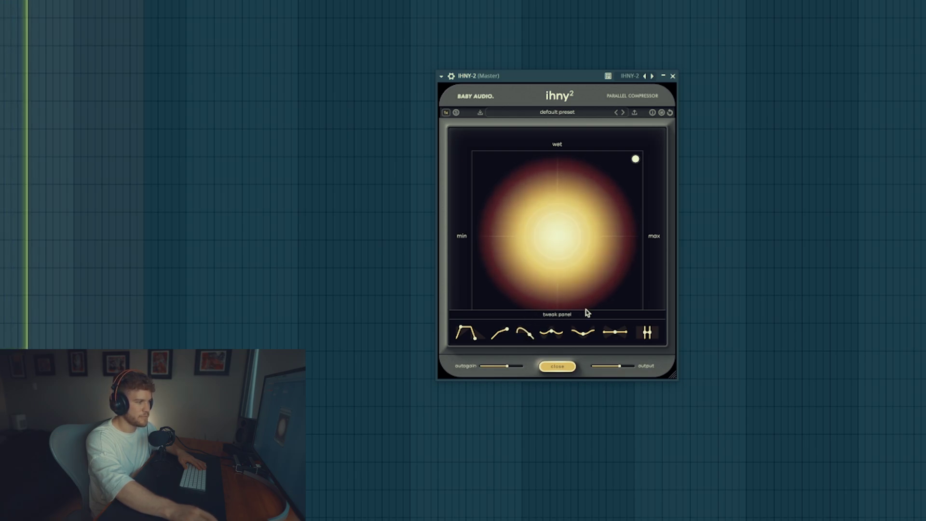
drag(586, 336, 573, 376)
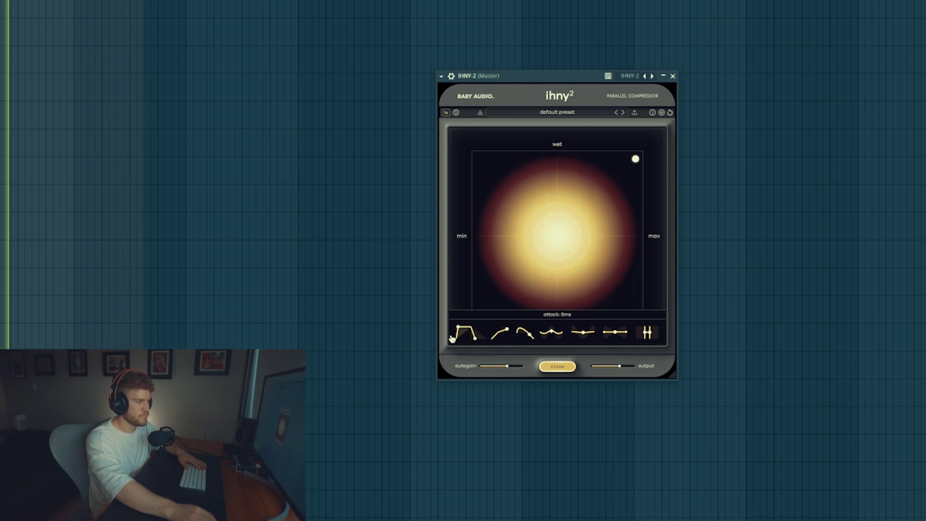
drag(452, 337, 461, 360)
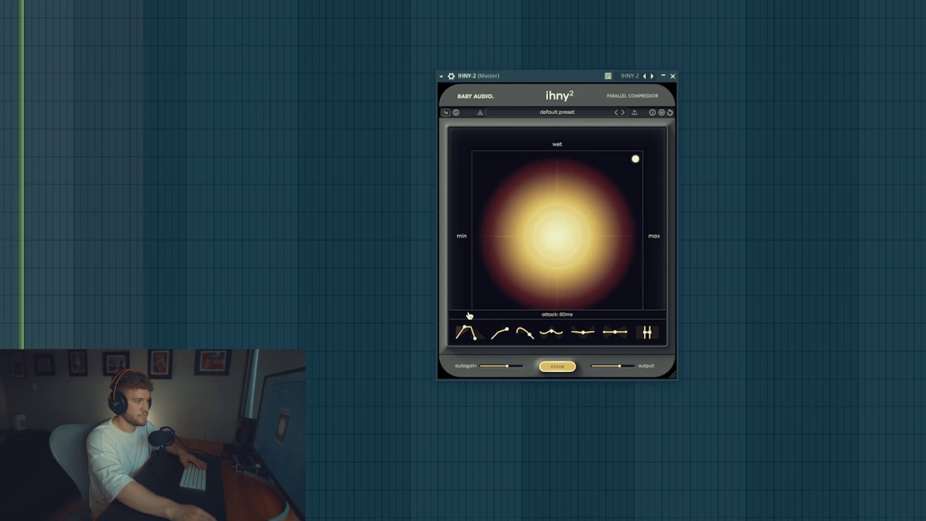
drag(469, 318, 496, 335)
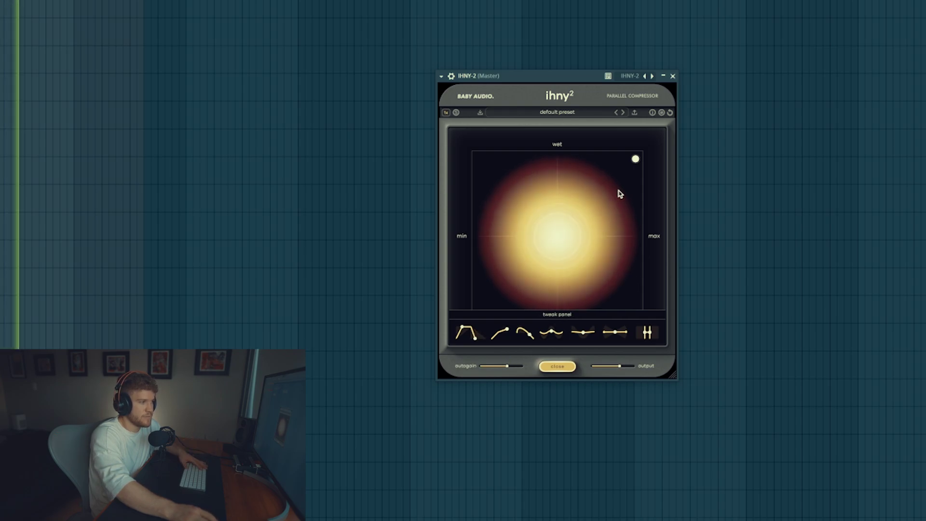
- A/B IHNY-2 by toggling bypass off and on twice, leaving it bypassed
click(484, 99)
click(549, 247)
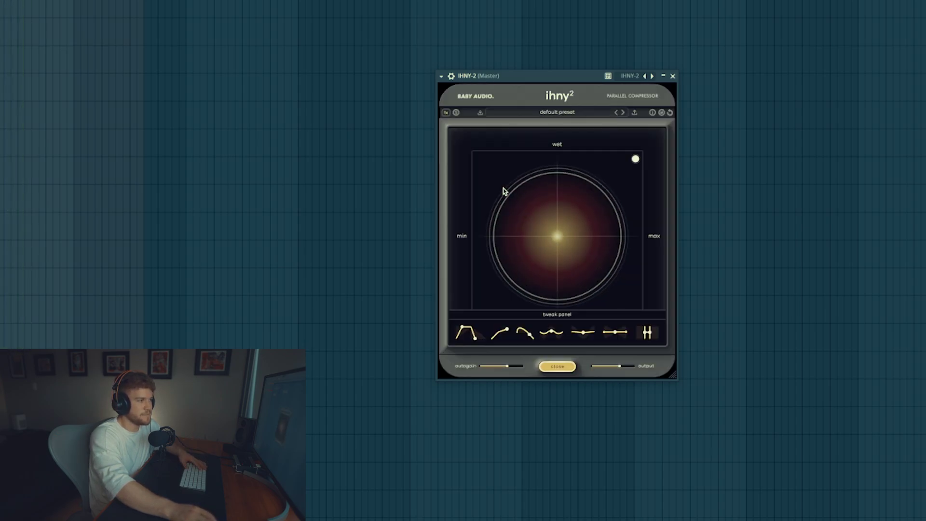
click(484, 101)
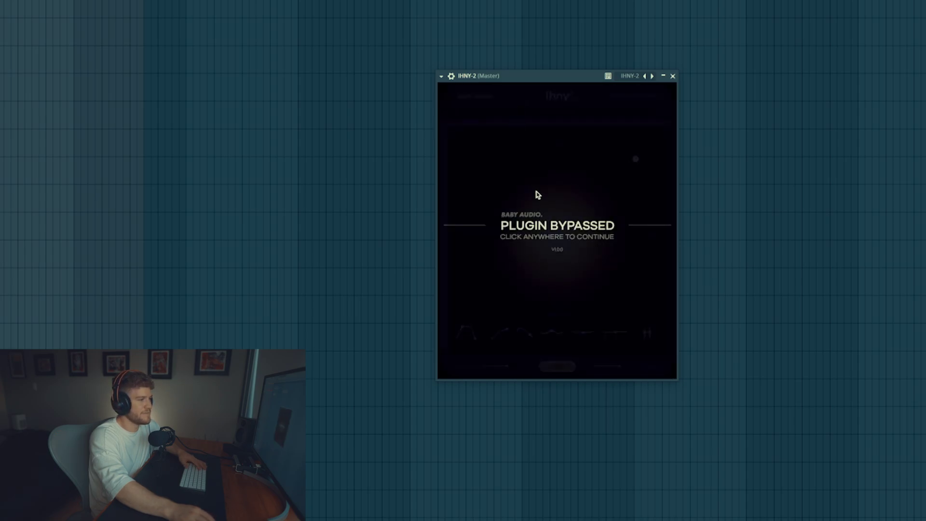
click(562, 247)
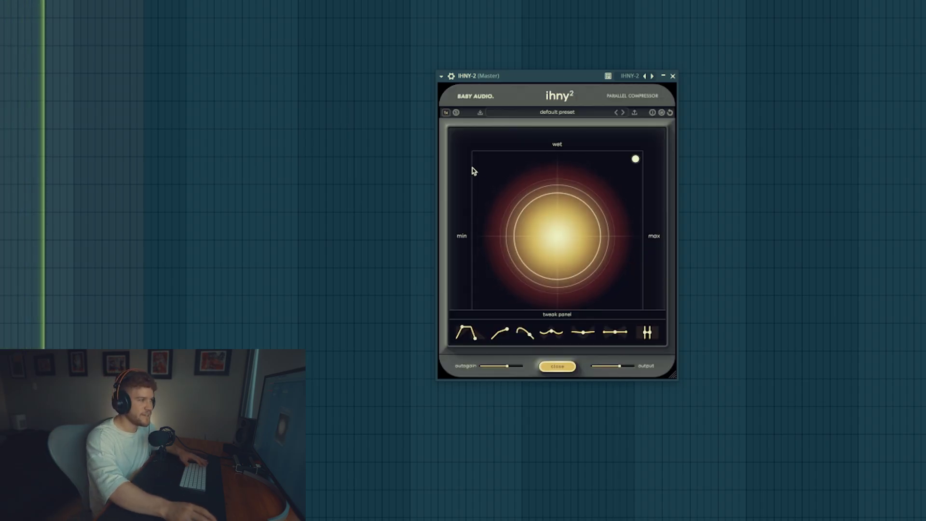
click(489, 105)
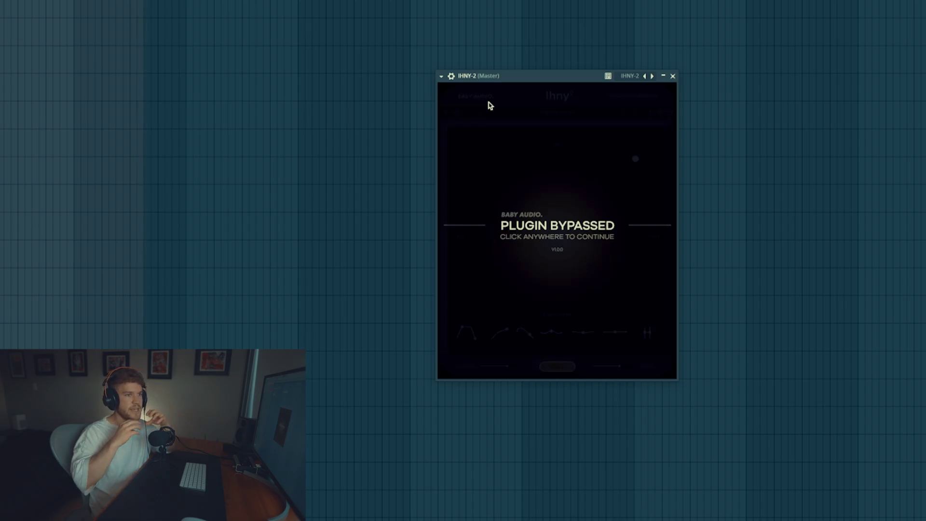
- Re-enable IHNY-2, stop playback, and return from the tweak panel to the main pad
click(574, 217)
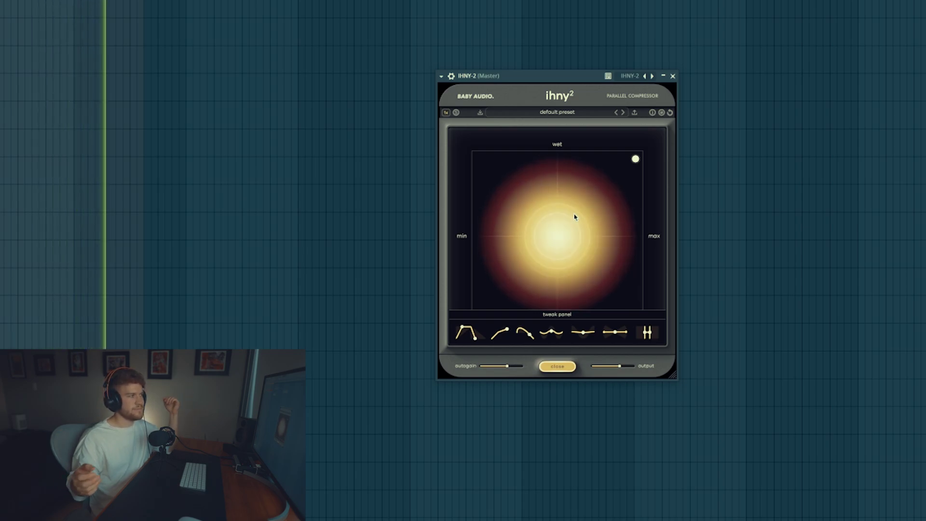
key(space)
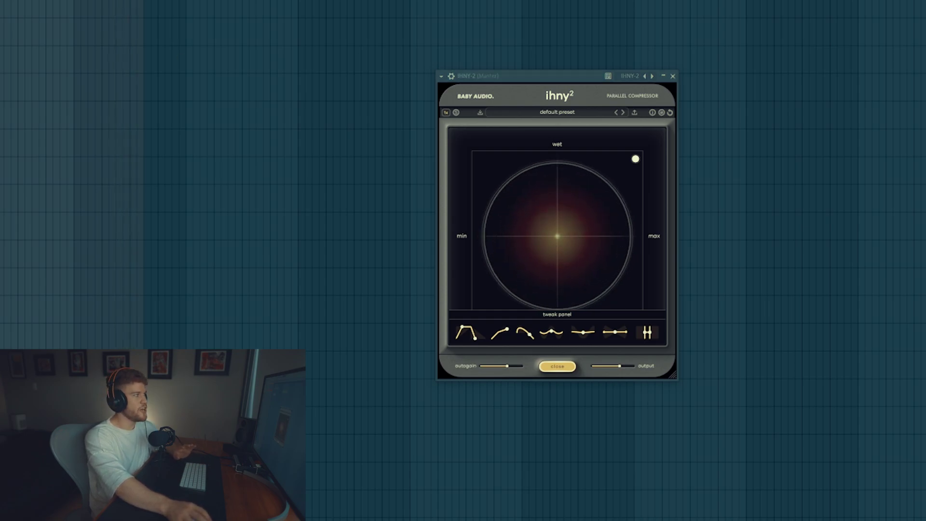
click(557, 366)
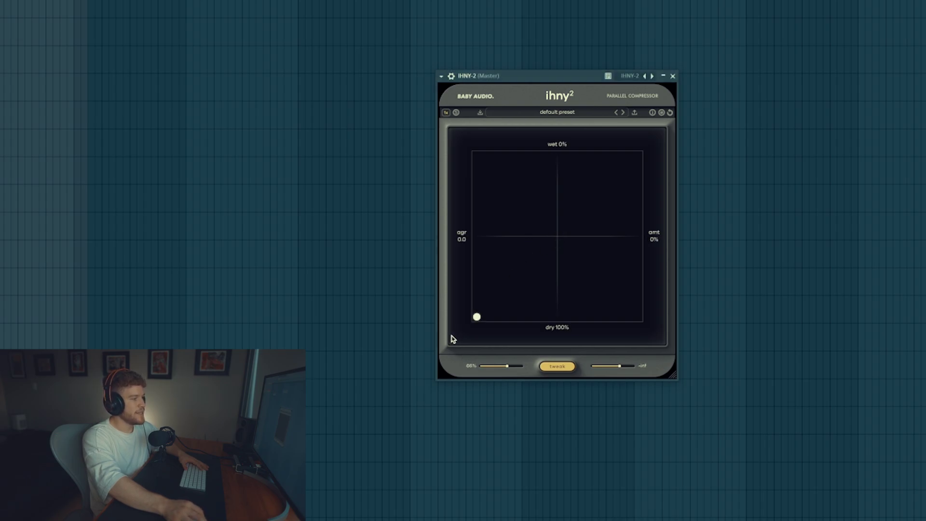
- Play the mix, push the pad to wet 100% and amount 100%, then compare bypassed versus active
key(space)
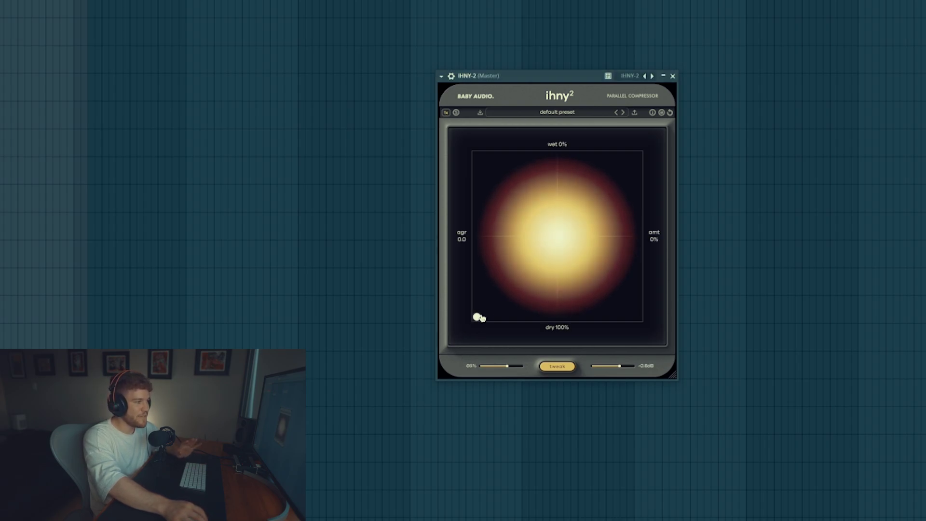
drag(524, 266, 642, 156)
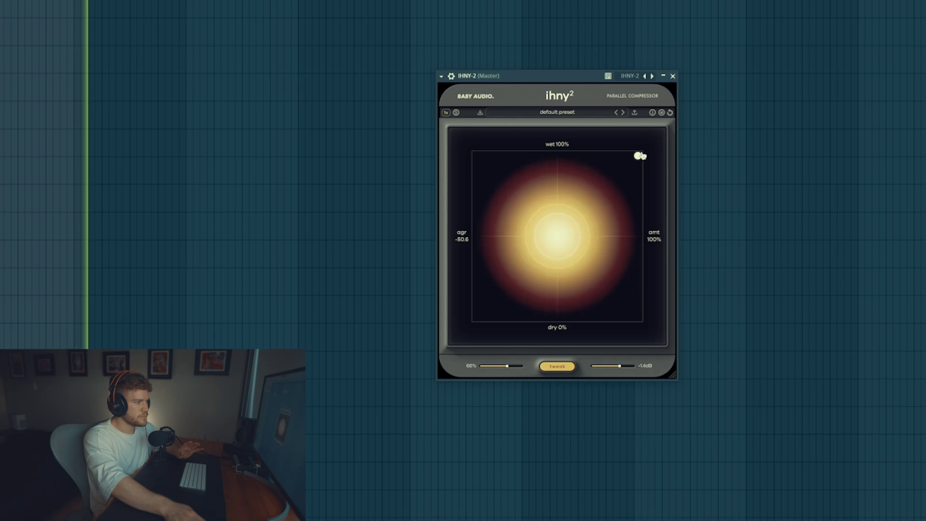
click(485, 101)
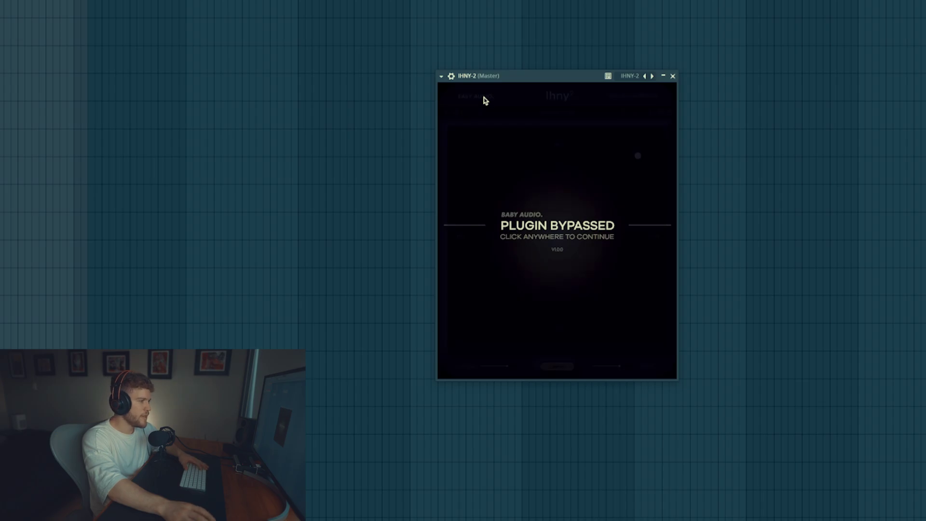
click(484, 100)
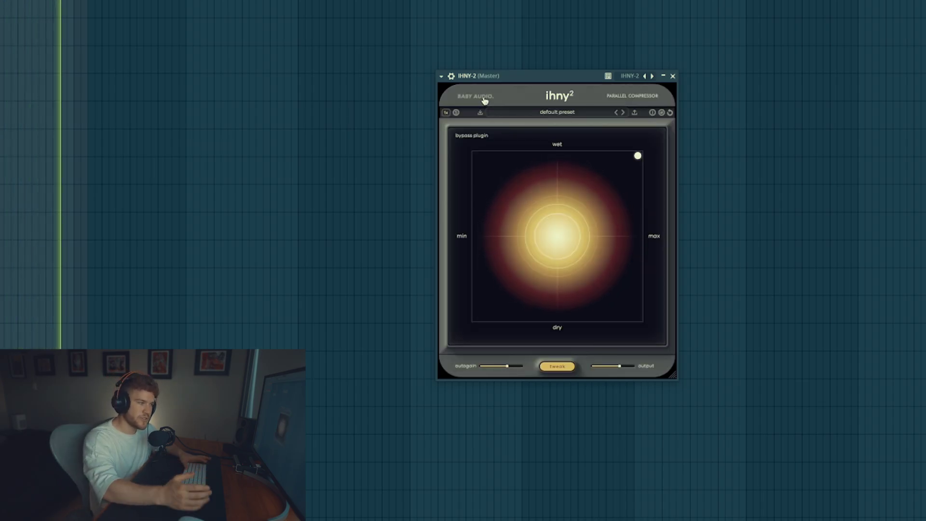
mouse_move(638, 158)
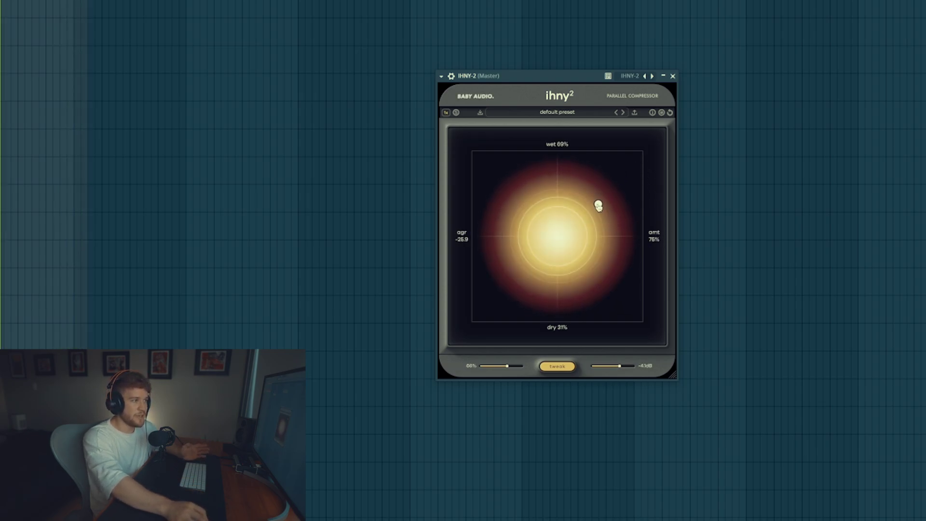
- Pull the IHNY-2 XY pad point back to just right of centre
drag(595, 210, 592, 235)
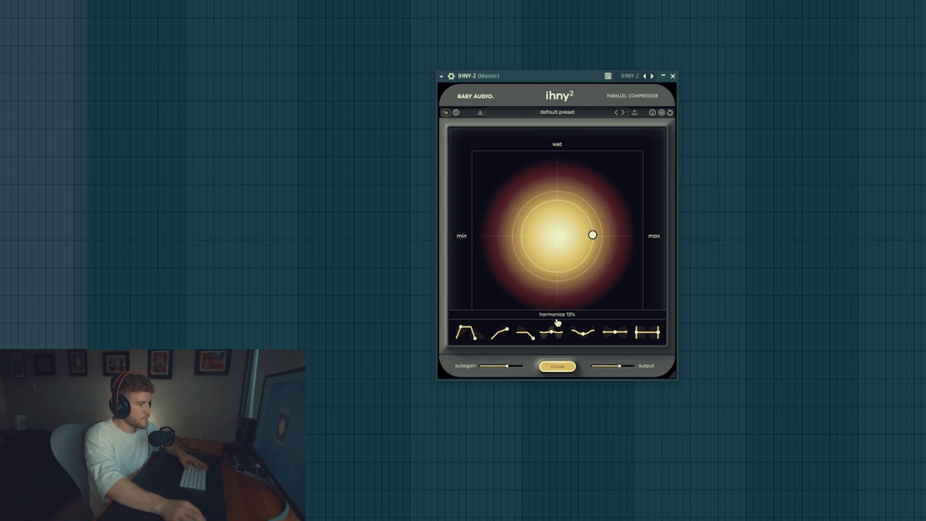
- In the tweak panel, raise harmonize to 52%, punch to 43%, shape to 65%, and lower tilt to -45%
drag(558, 322, 560, 275)
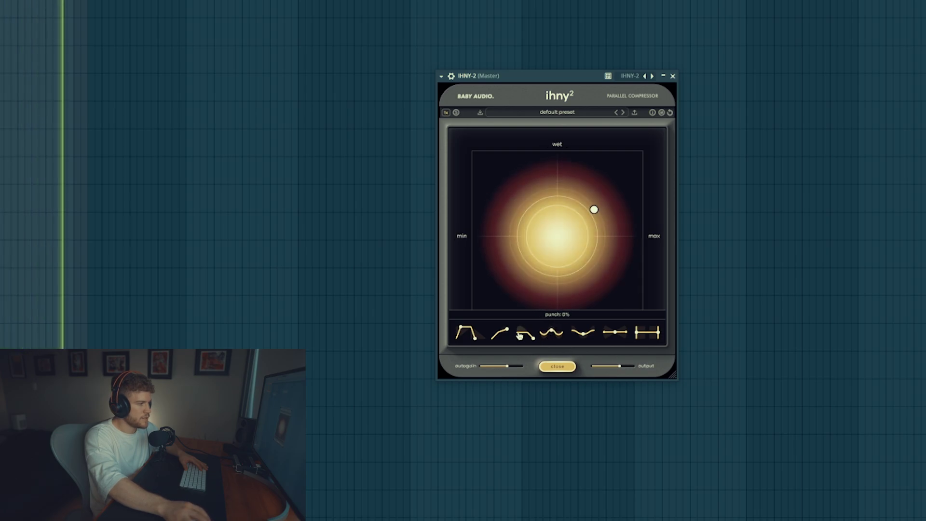
drag(523, 330, 529, 295)
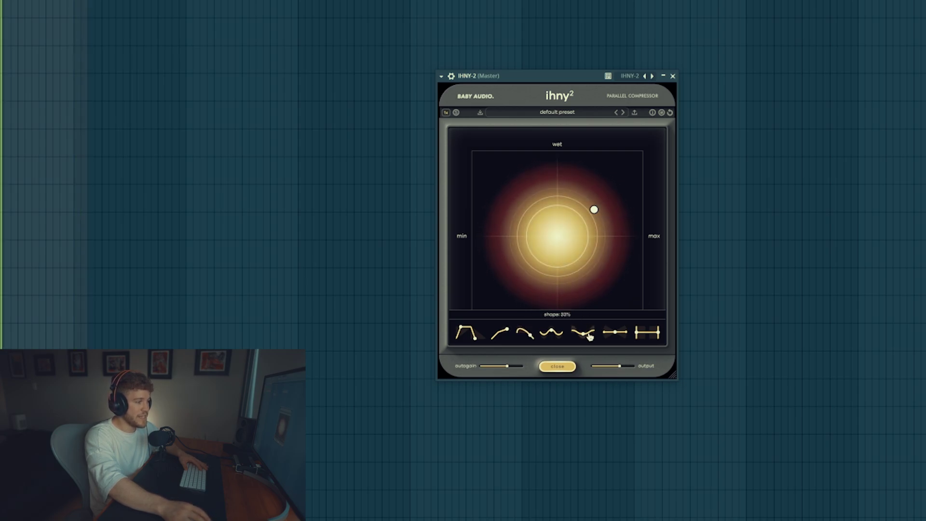
drag(588, 337, 618, 333)
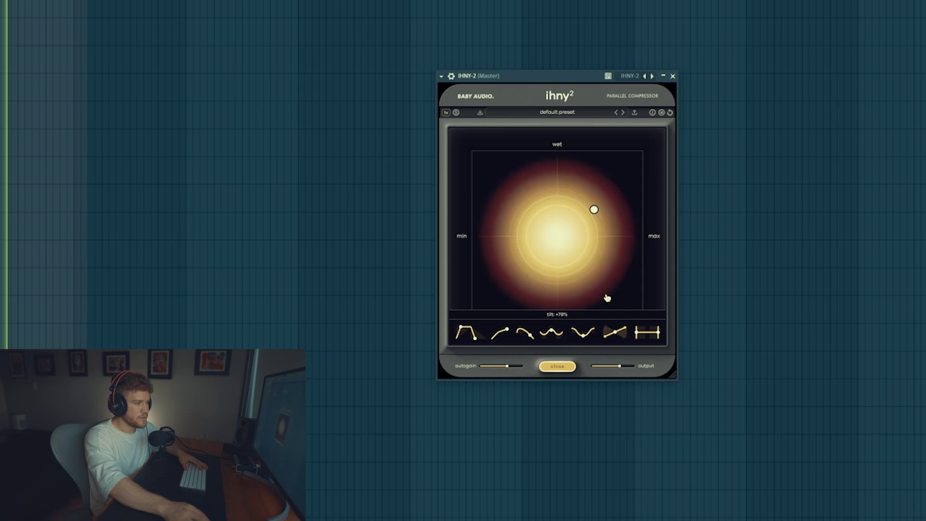
drag(607, 298, 627, 320)
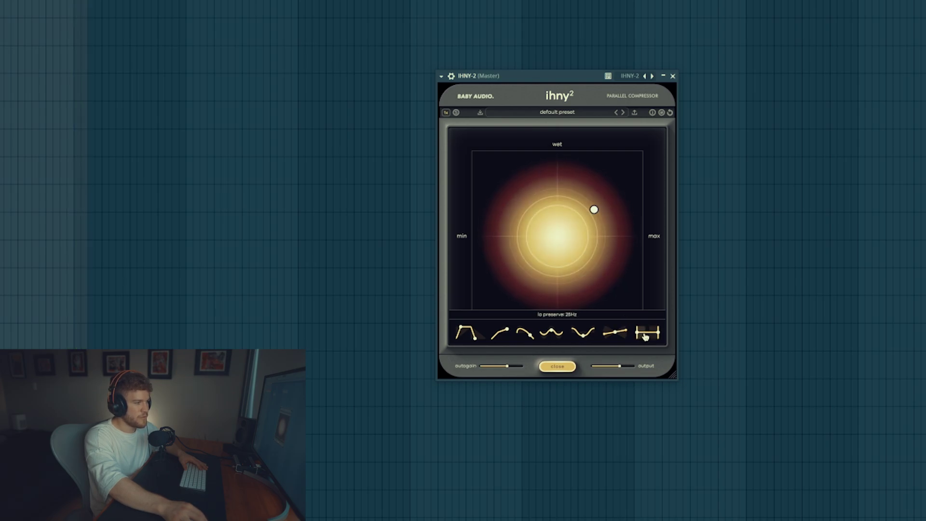
- In the tweak panel, raise lo preserve to 102Hz, shorten release to 131ms and attack from 18ms to 1ms
drag(652, 336, 671, 324)
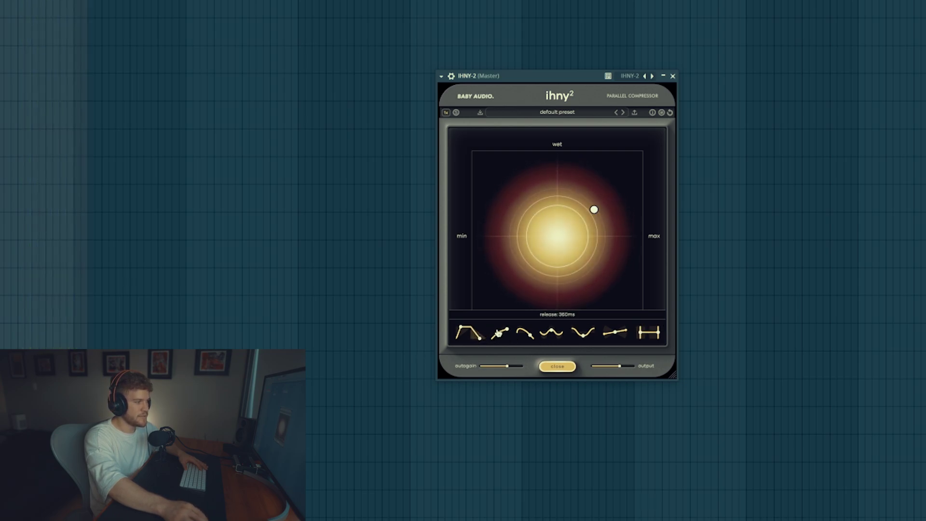
drag(513, 324, 477, 352)
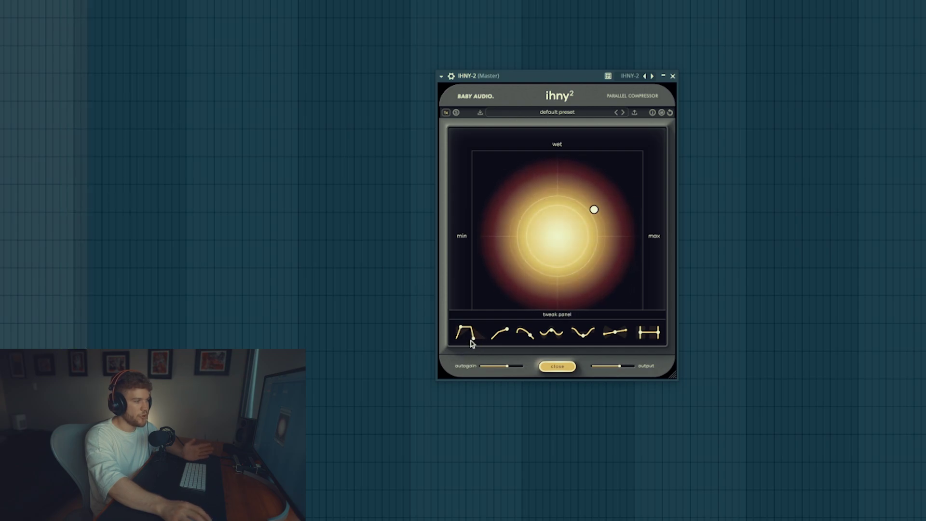
mouse_move(459, 332)
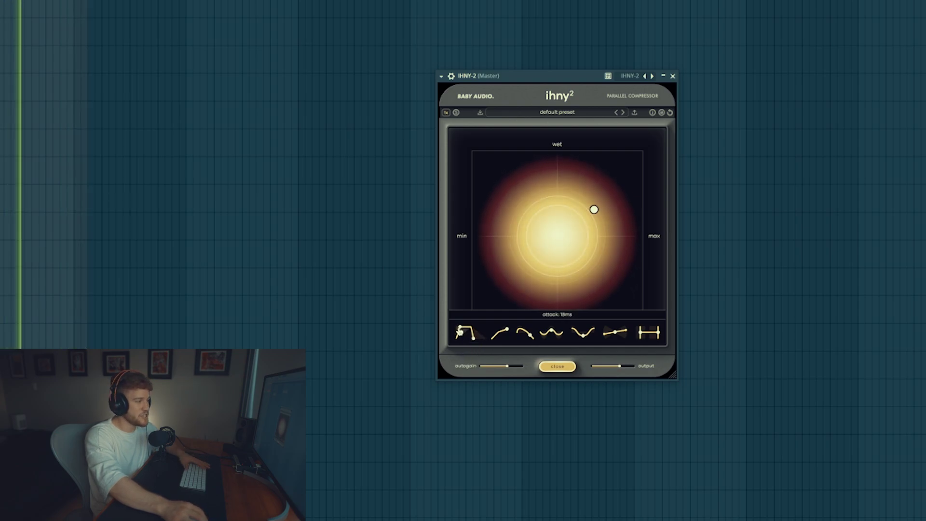
drag(459, 332, 466, 308)
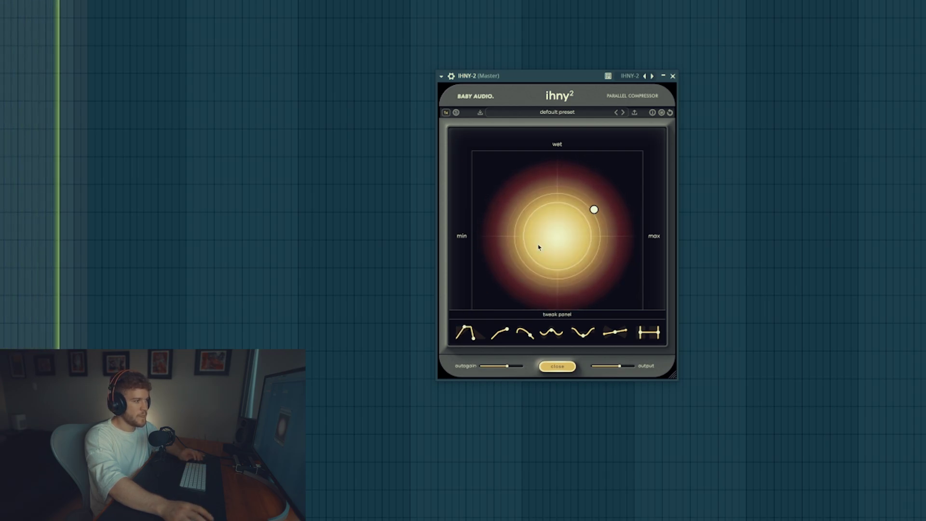
click(478, 99)
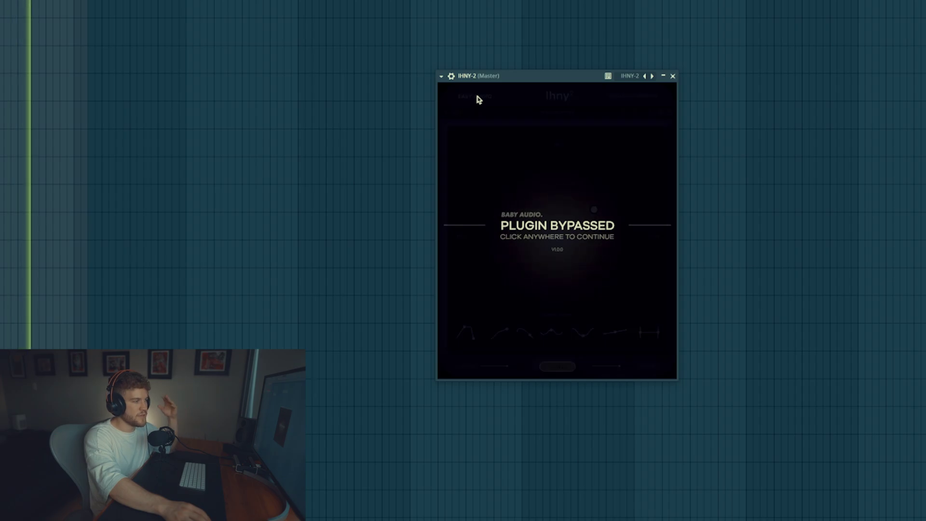
click(478, 98)
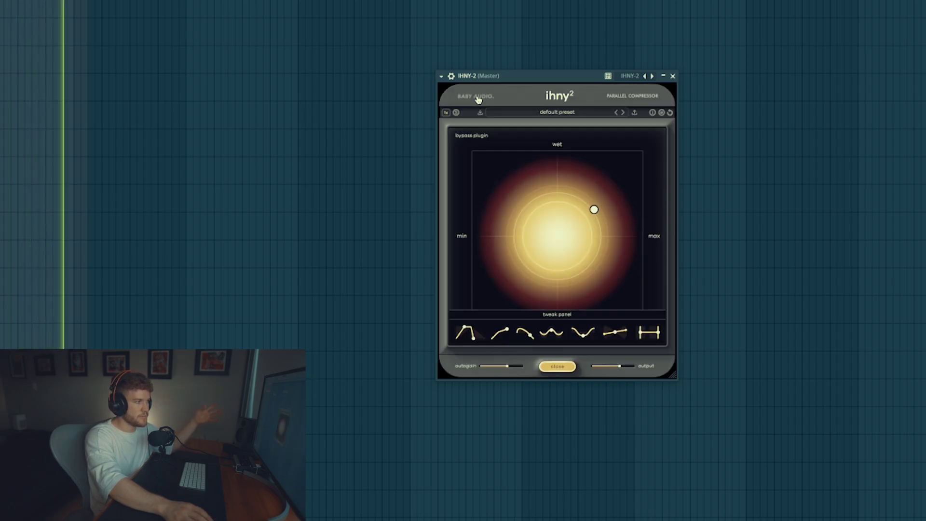